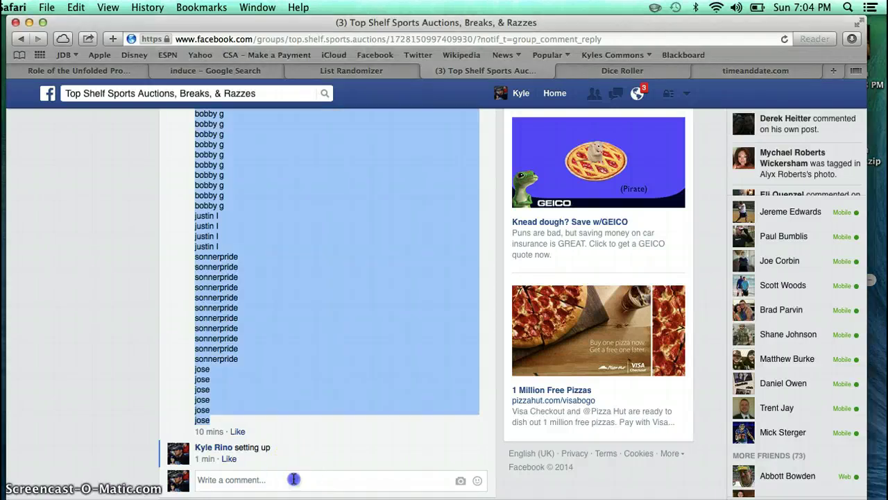
# - Comment 'live' on the group thread, roll two dice (four and one), and check the time
pyautogui.click(293, 479)
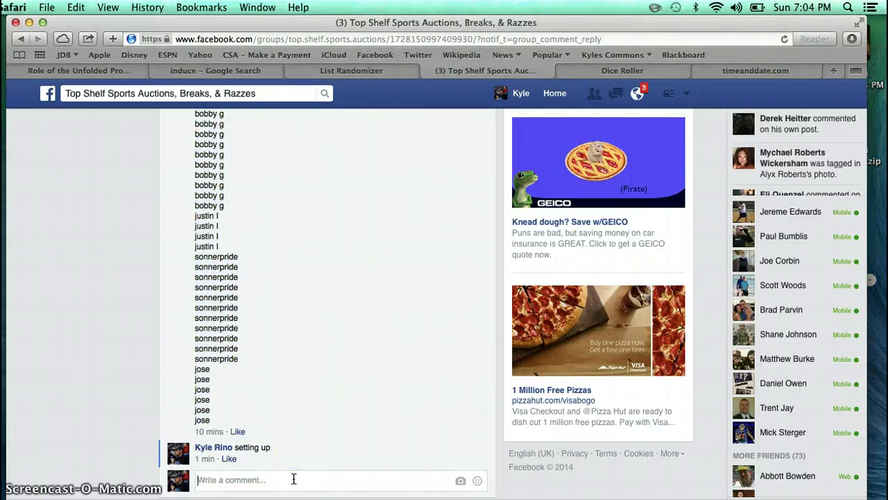
pyautogui.write('live')
pyautogui.press('Return')
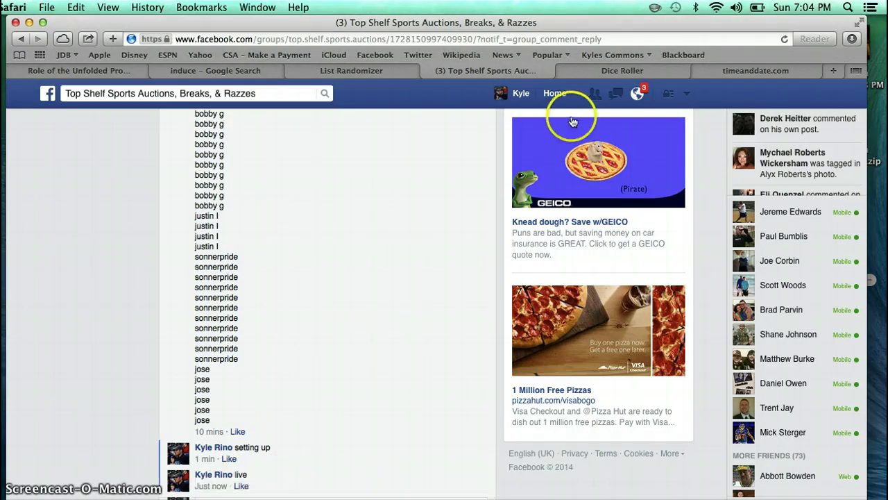
pyautogui.click(589, 70)
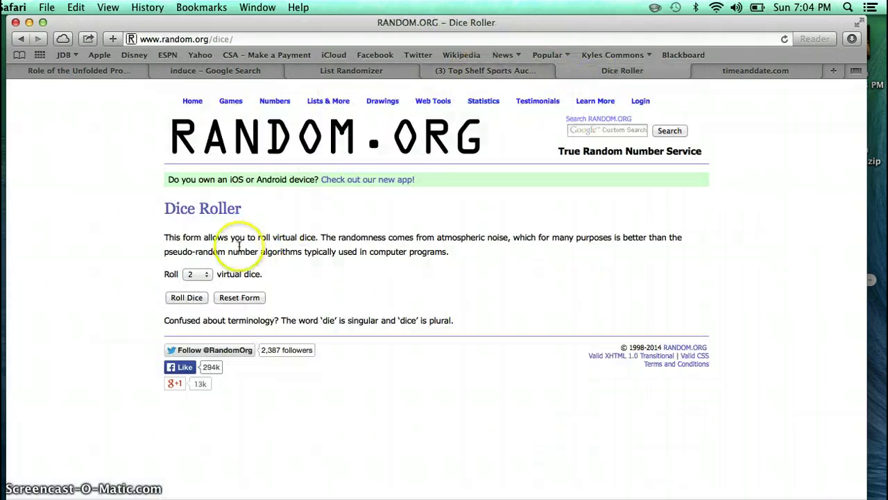
pyautogui.click(186, 297)
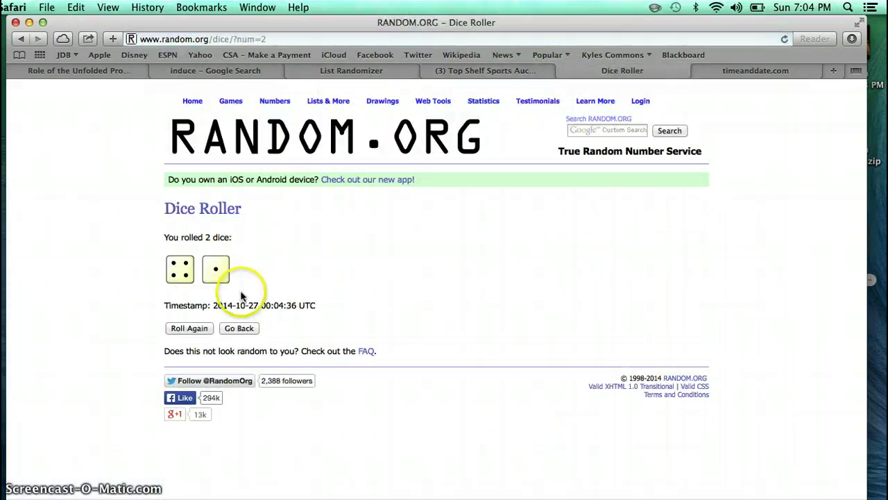
pyautogui.click(755, 70)
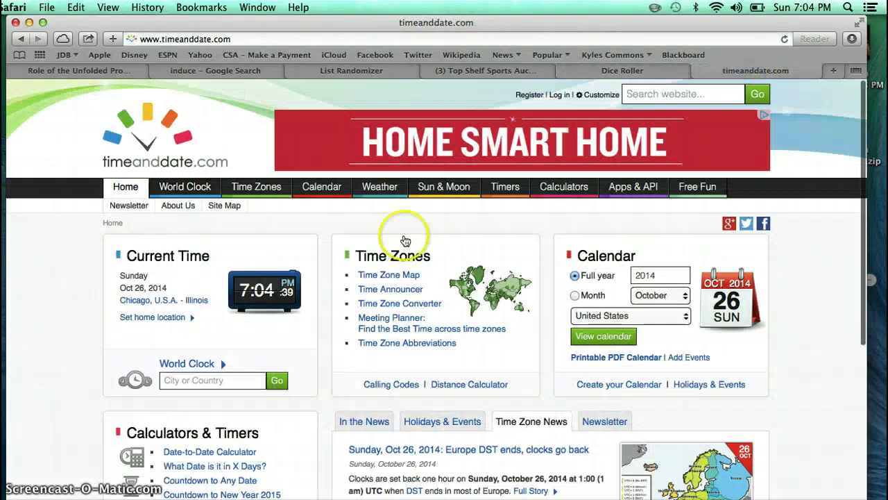
# - Shuffle the 110-name list four times, then return to the four-and-one dice result
pyautogui.click(375, 71)
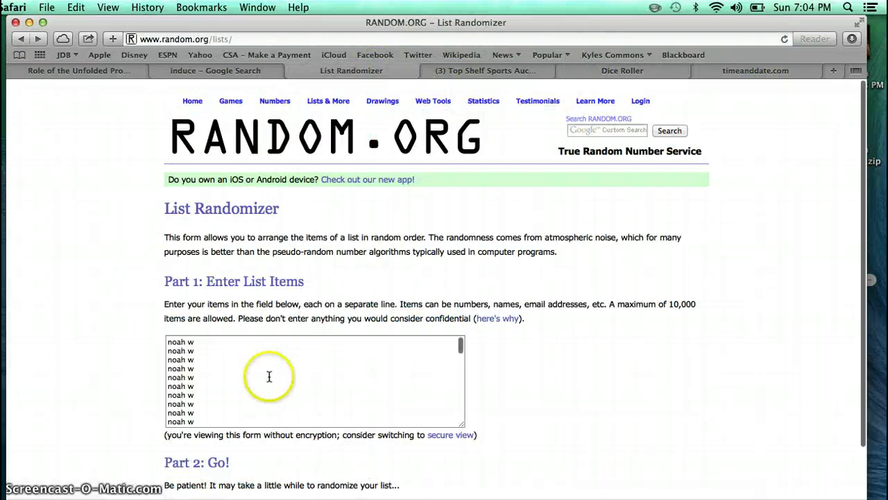
pyautogui.click(269, 376)
pyautogui.scroll(-3, 269, 376)
pyautogui.scroll(-5, 269, 376)
pyautogui.scroll(-4, 269, 376)
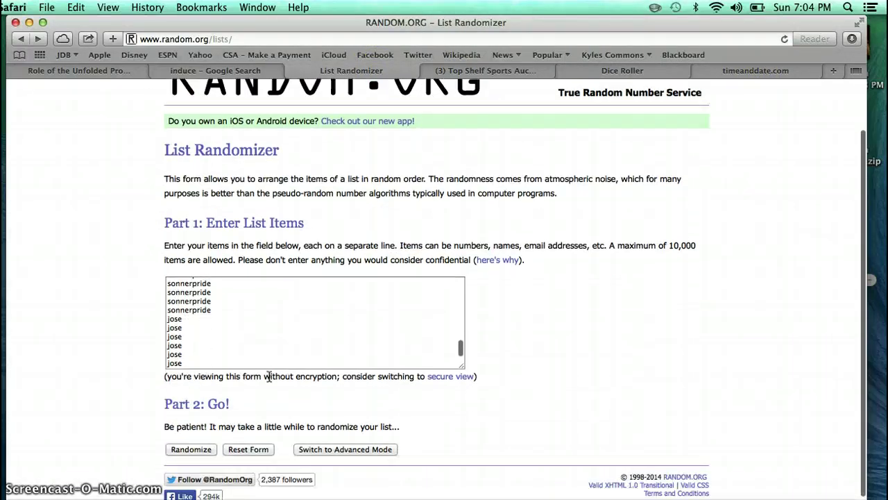
pyautogui.scroll(-2, 269, 376)
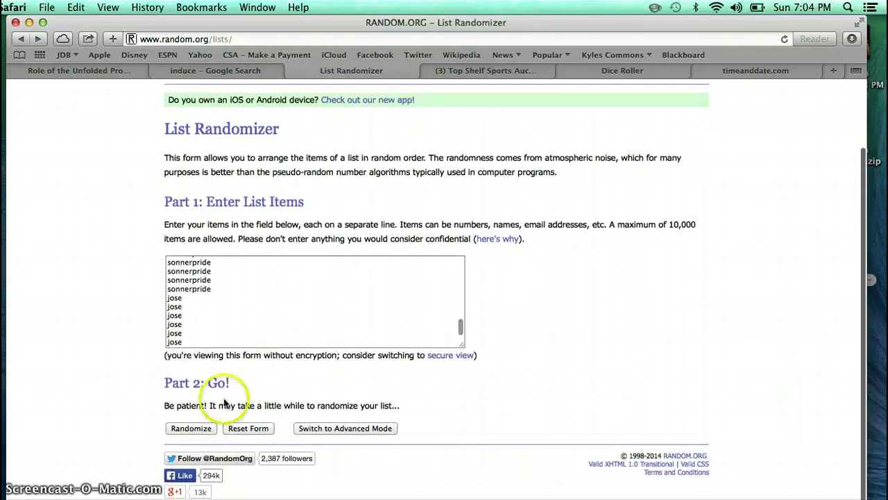
pyautogui.click(192, 428)
pyautogui.scroll(-5, 315, 300)
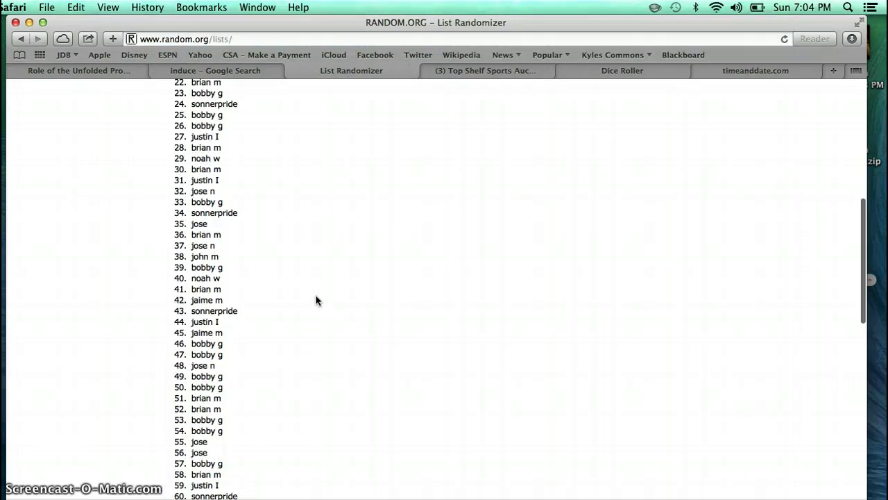
pyautogui.scroll(-8, 316, 301)
pyautogui.scroll(-2, 316, 301)
pyautogui.click(182, 429)
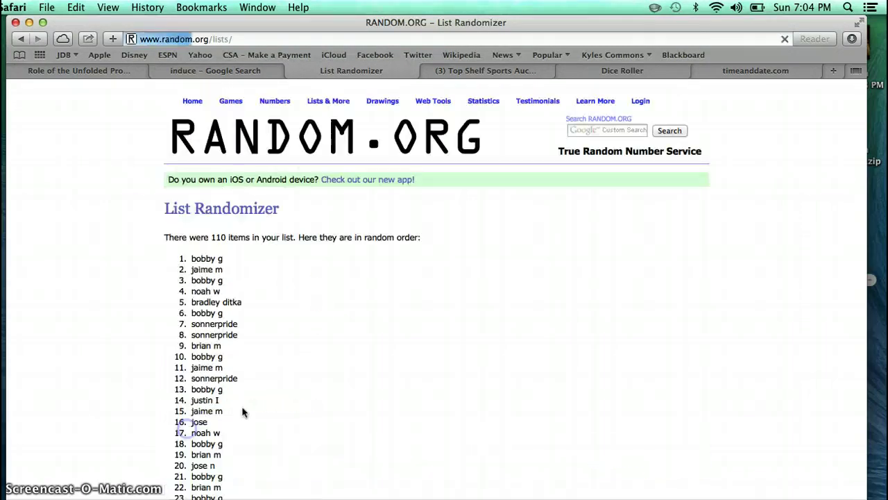
pyautogui.scroll(-5, 331, 366)
pyautogui.scroll(-5, 330, 366)
pyautogui.scroll(-5, 330, 366)
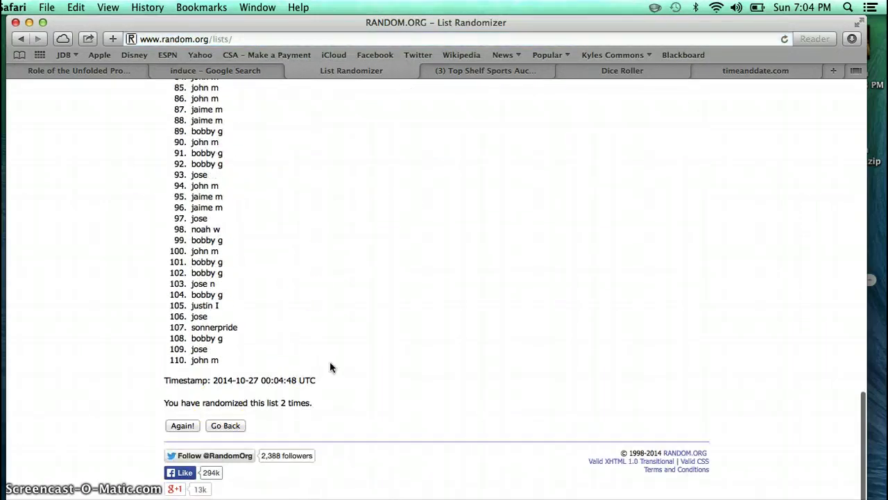
pyautogui.click(184, 427)
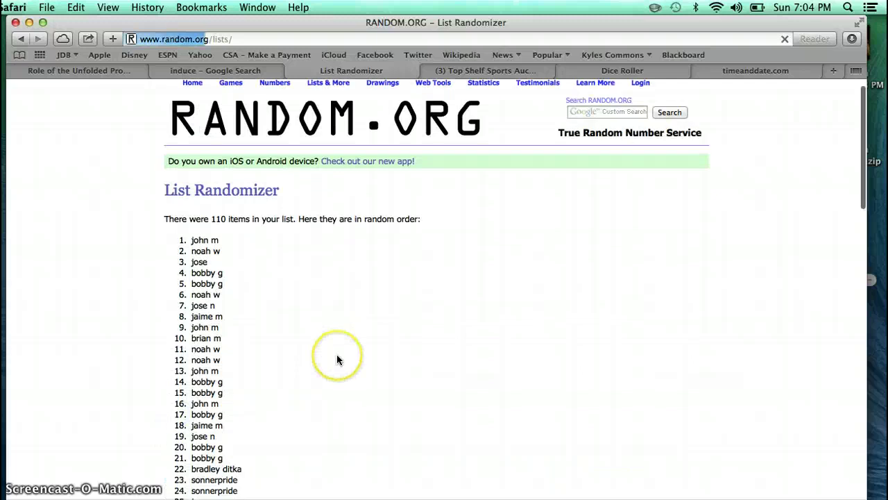
pyautogui.scroll(-5, 338, 359)
pyautogui.scroll(-10, 336, 359)
pyautogui.click(182, 428)
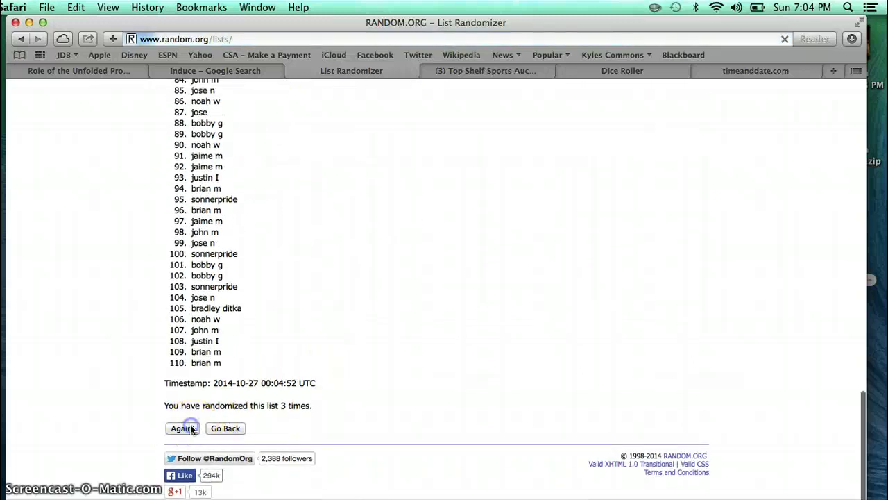
pyautogui.scroll(-5, 342, 376)
pyautogui.scroll(-5, 342, 376)
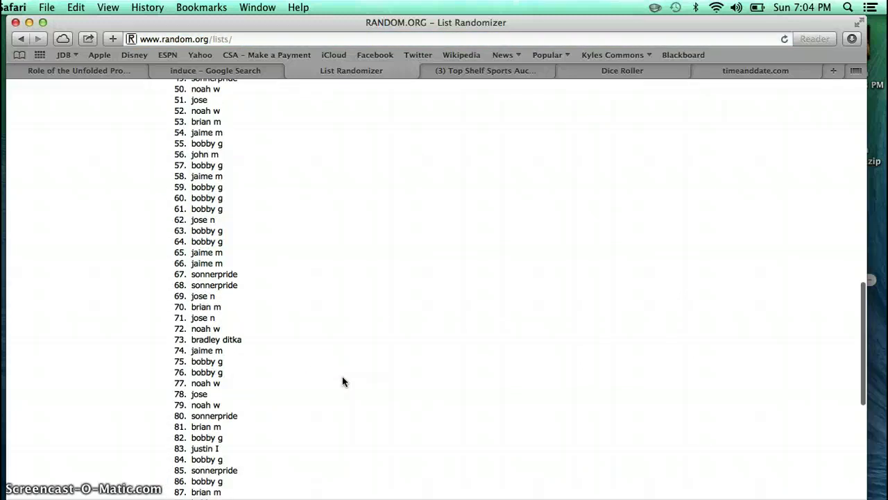
pyautogui.scroll(-5, 342, 376)
pyautogui.scroll(5, 342, 376)
pyautogui.scroll(10, 342, 376)
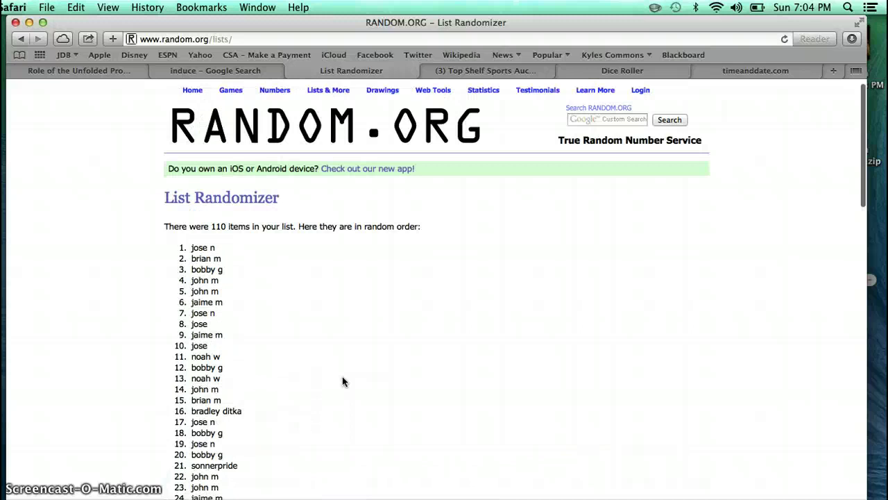
pyautogui.click(622, 70)
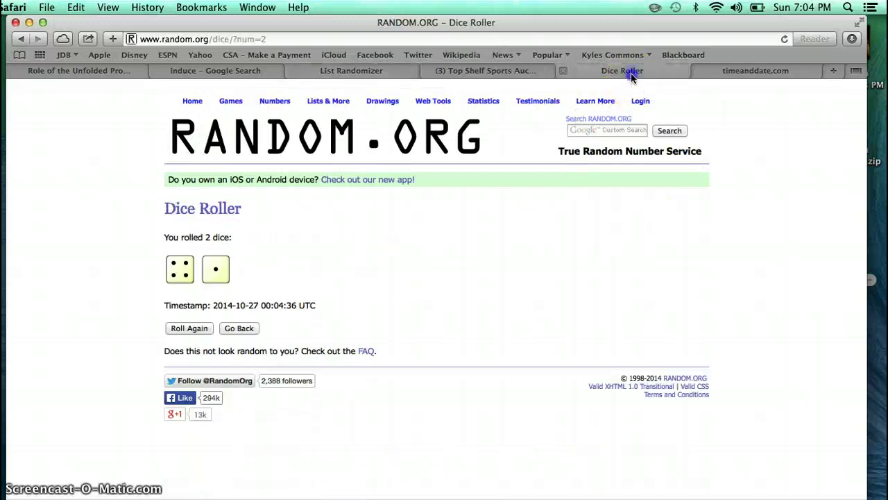
# - Check the time on timeanddate.com and the Facebook thread, then return to the shuffled list
pyautogui.click(756, 70)
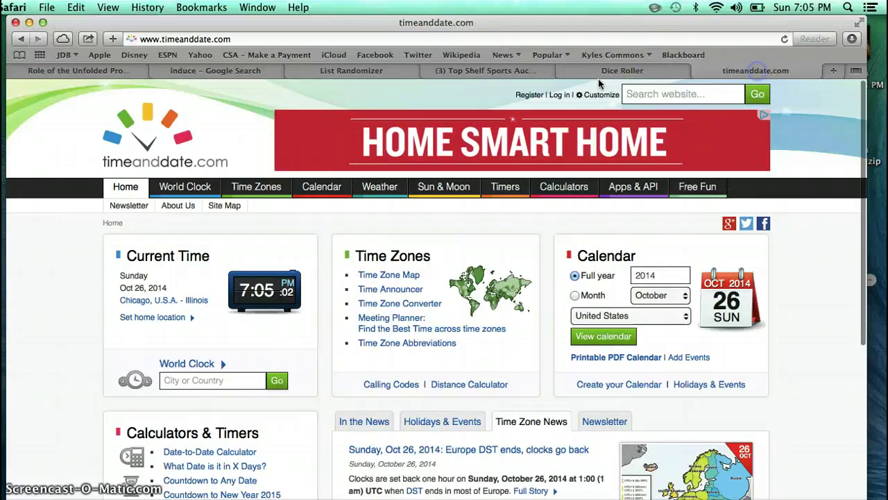
pyautogui.click(477, 70)
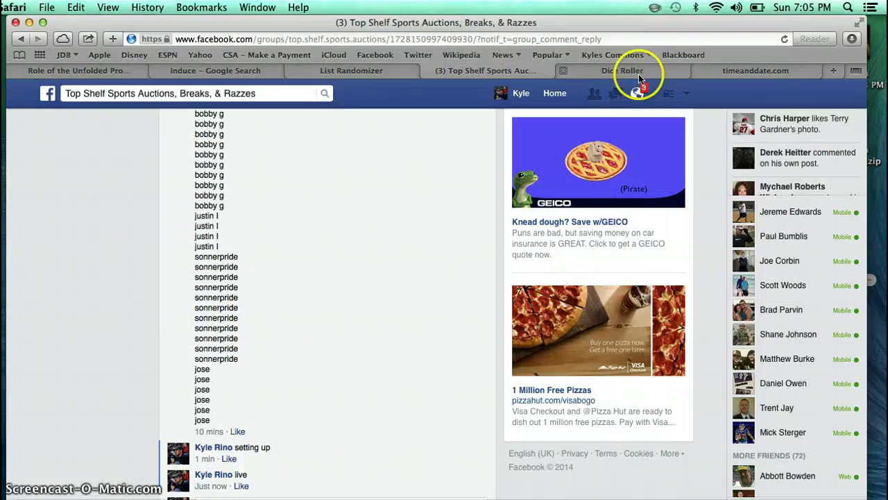
pyautogui.click(375, 70)
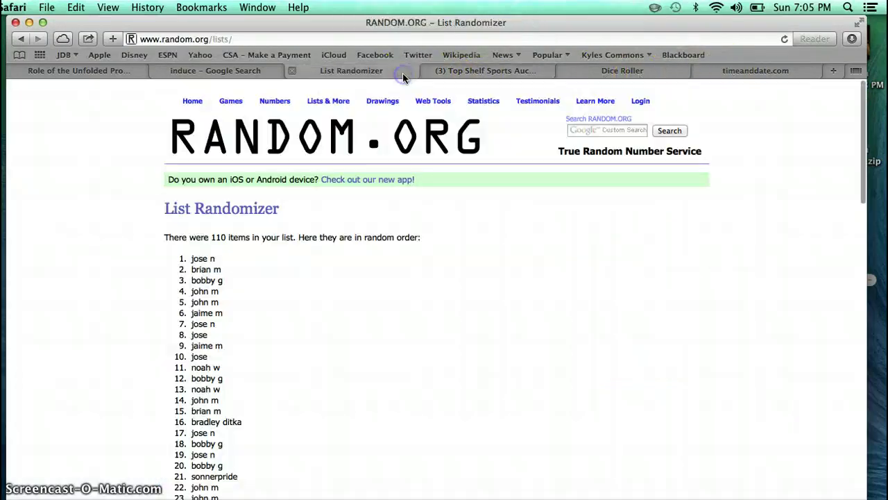
pyautogui.scroll(-10, 395, 389)
pyautogui.scroll(-5, 367, 388)
pyautogui.click(183, 429)
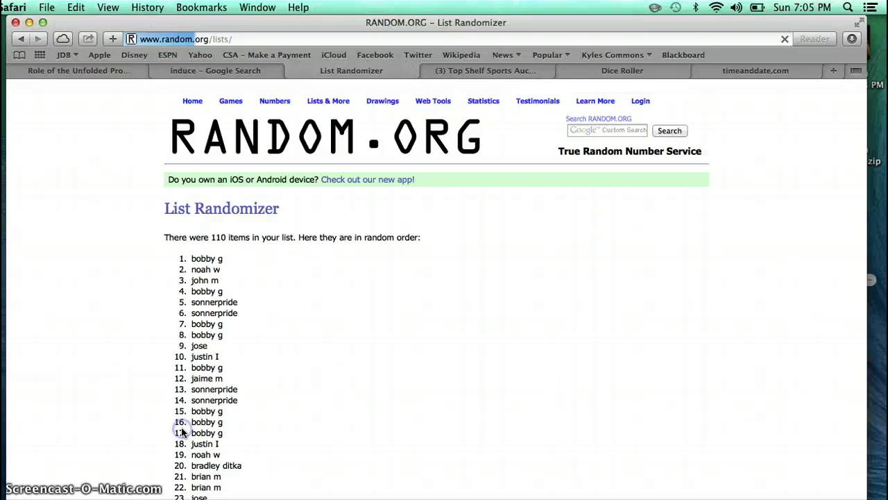
pyautogui.moveTo(222, 258); pyautogui.dragTo(198, 258)
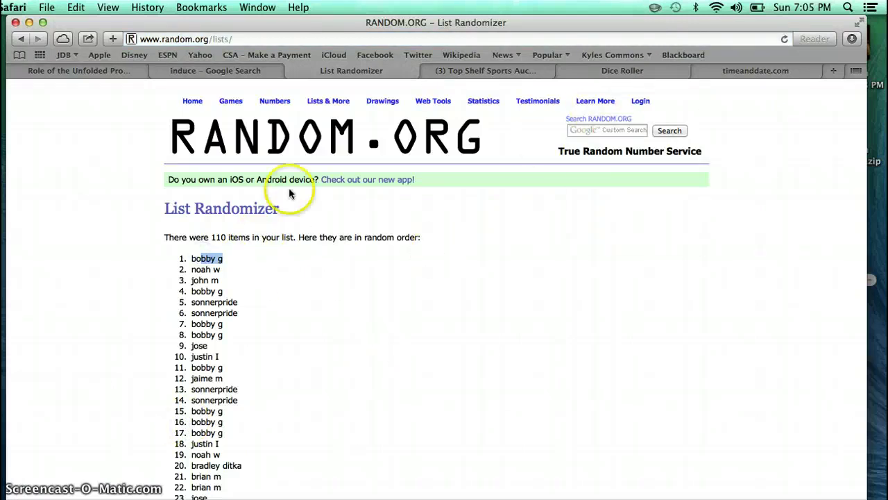
pyautogui.click(472, 70)
pyautogui.scroll(-5, 281, 283)
# - Post the comment 'done' below the 'live' comment in the group thread
pyautogui.click(258, 219)
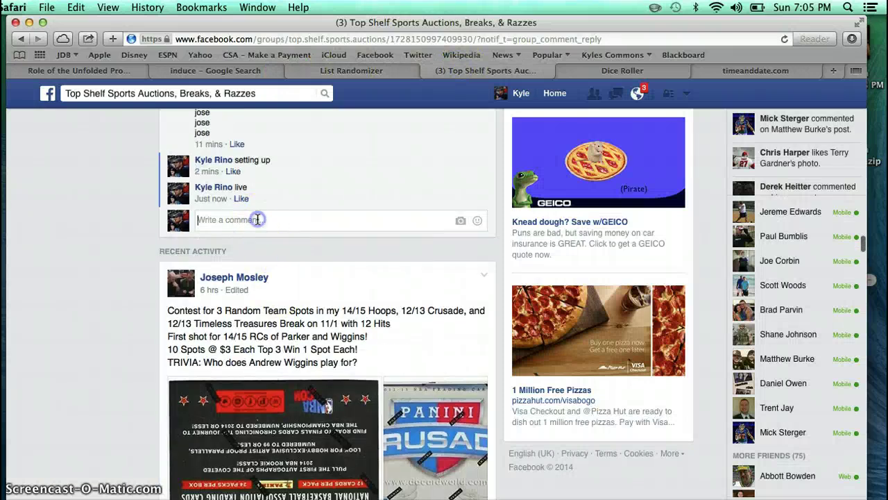
pyautogui.write('done')
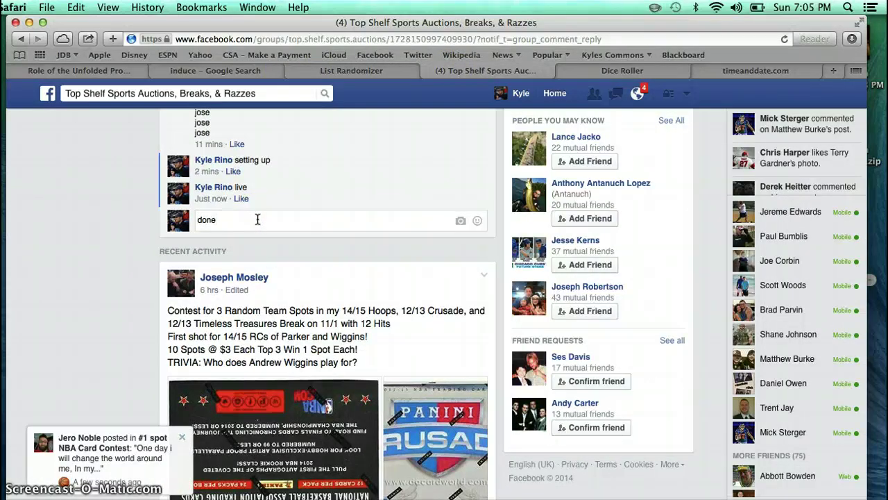
pyautogui.press('Return')
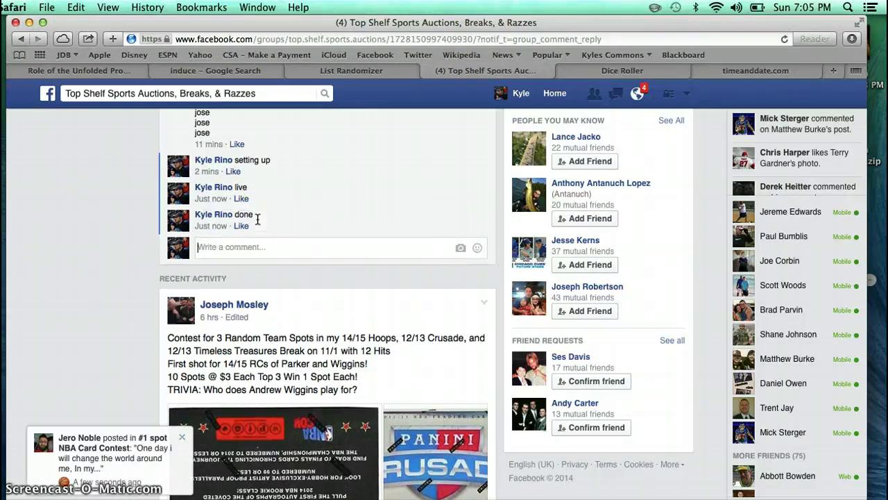